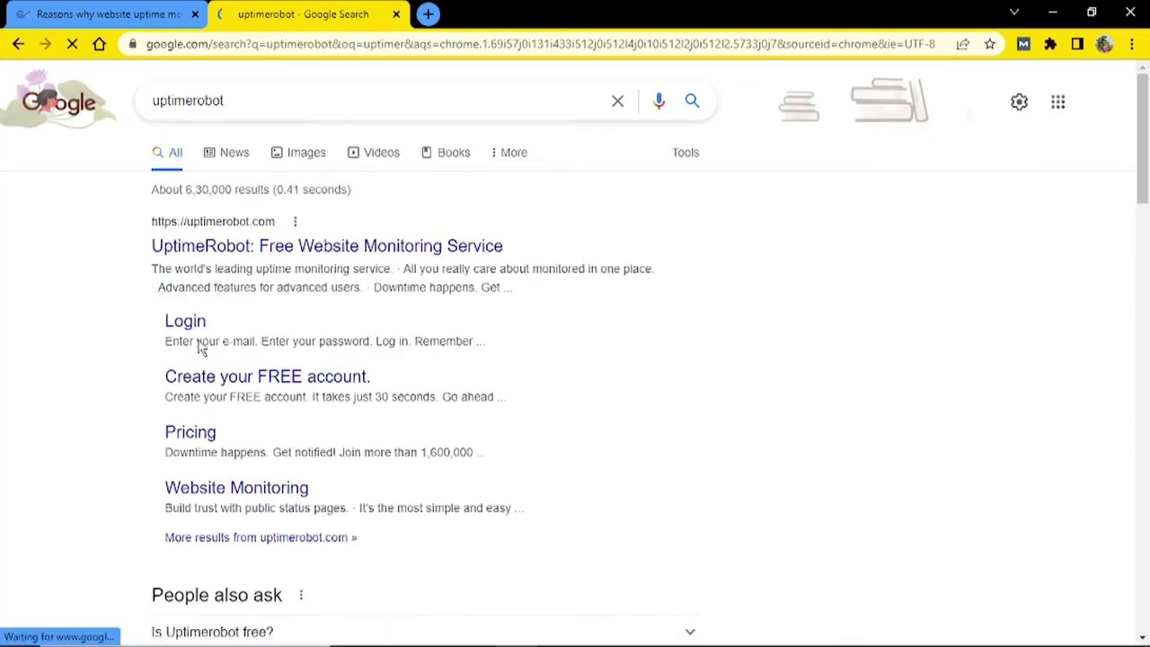
- Open the 'UptimeRobot: Free Website Monitoring Service' result from the Google search
click(359, 250)
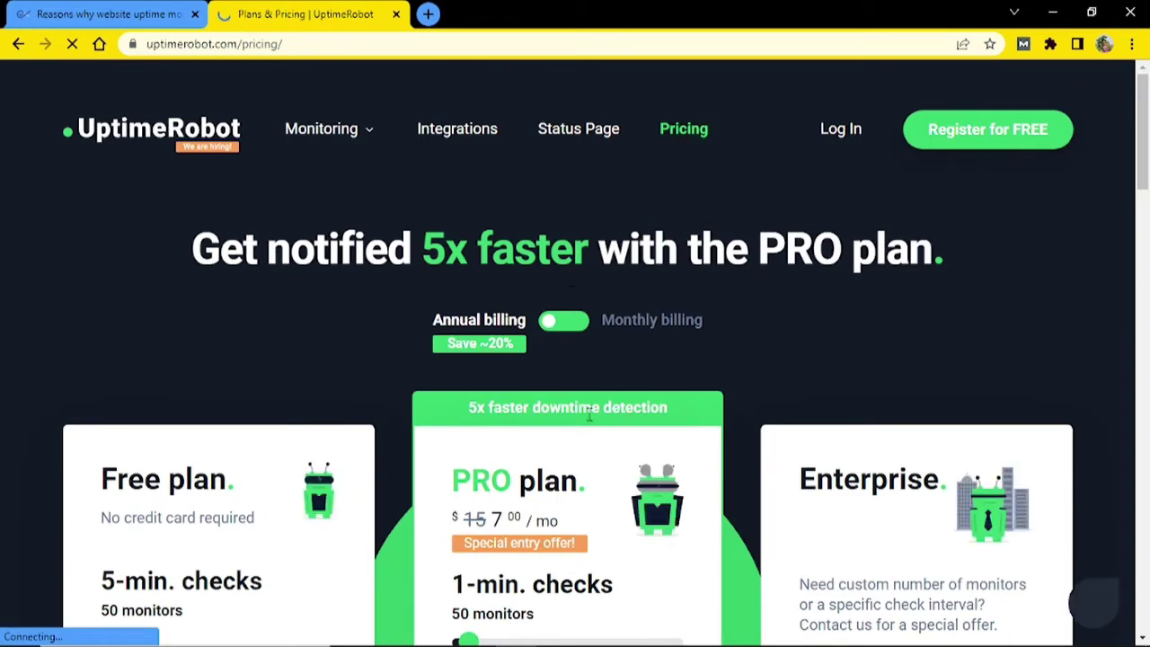
- Scroll through the Free, PRO and Enterprise plan cards, reading the feature info tooltips
scroll(589, 415, down, 1)
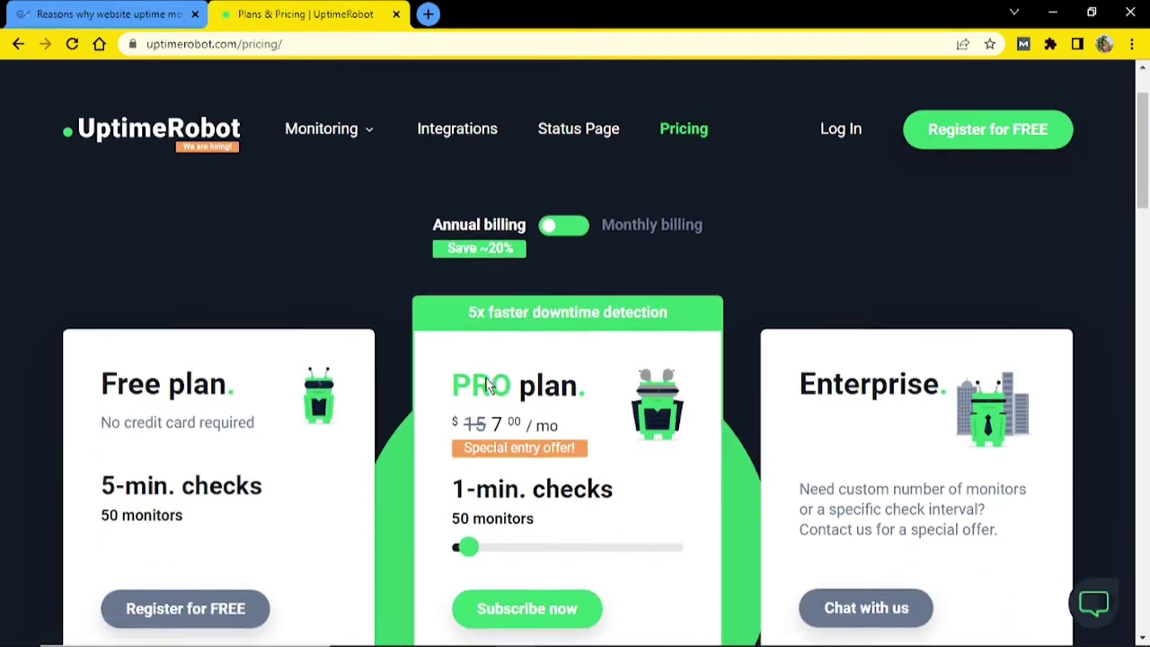
scroll(488, 385, down, 2)
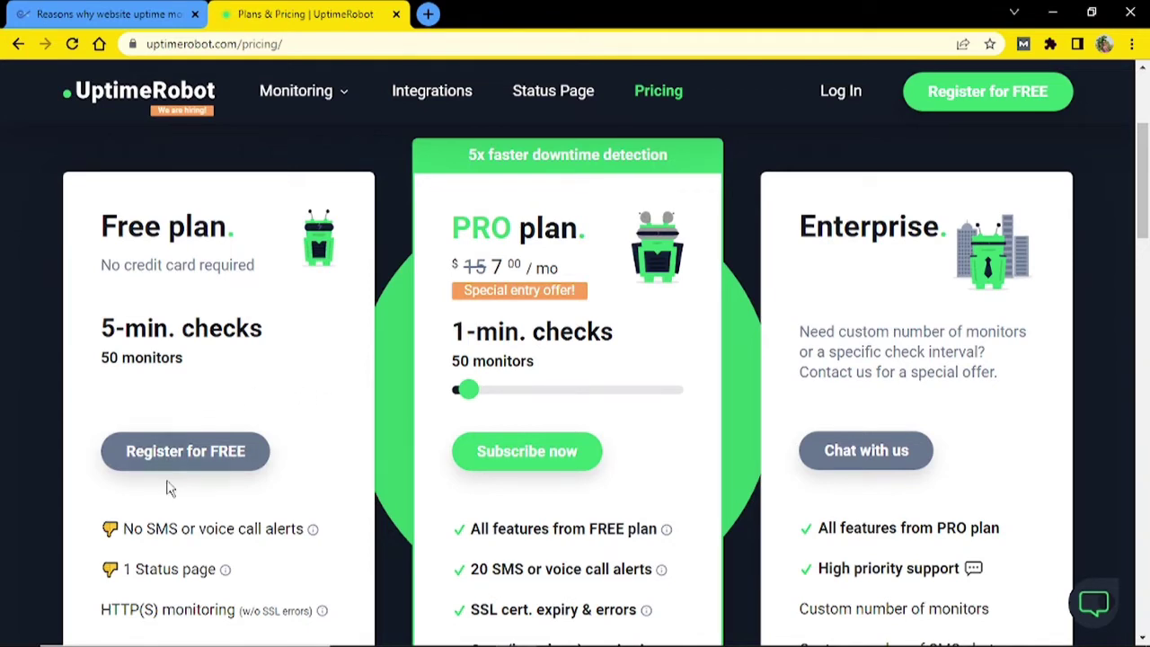
mouse_move(180, 531)
mouse_move(575, 536)
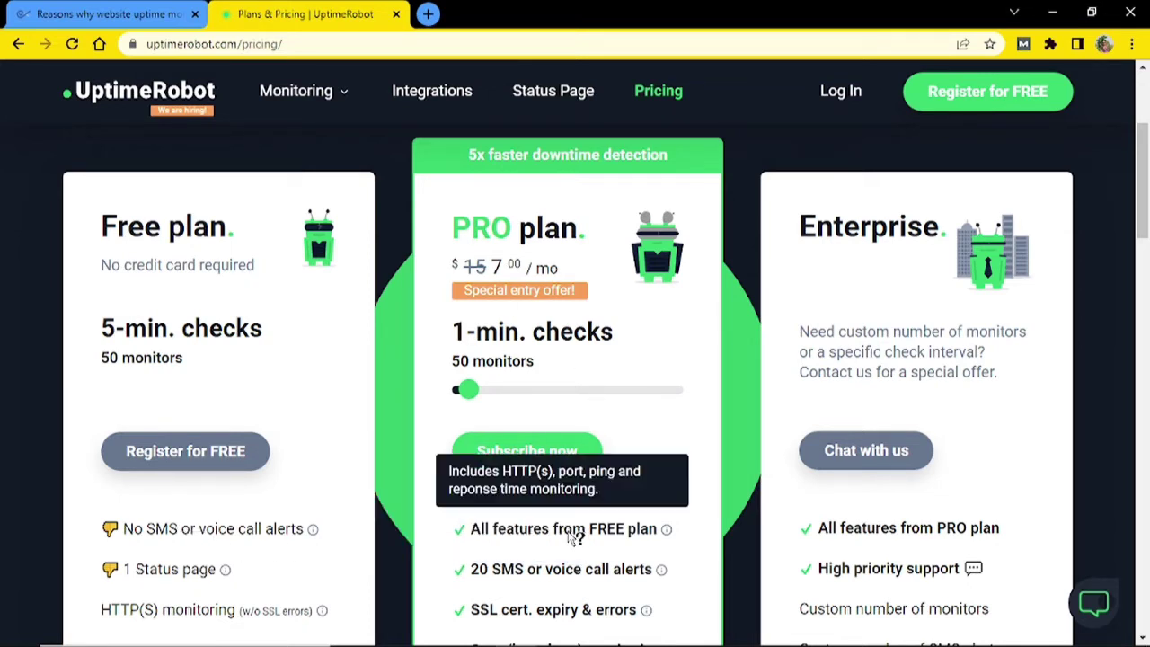
scroll(575, 537, down, 1)
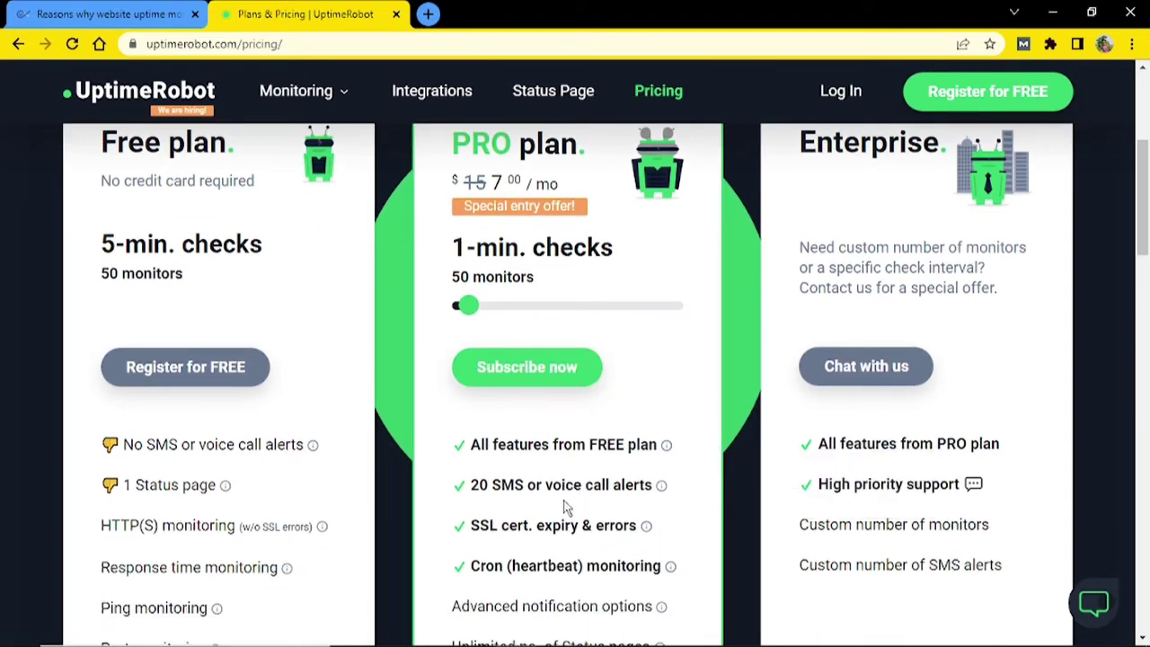
mouse_move(531, 530)
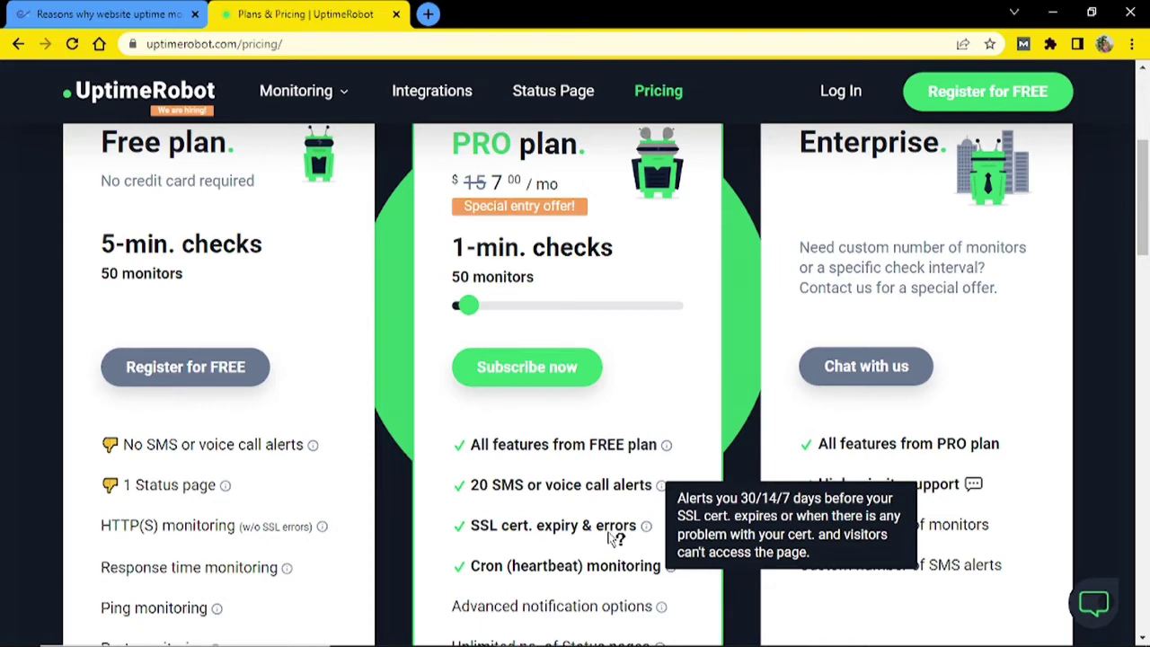
scroll(613, 538, down, 2)
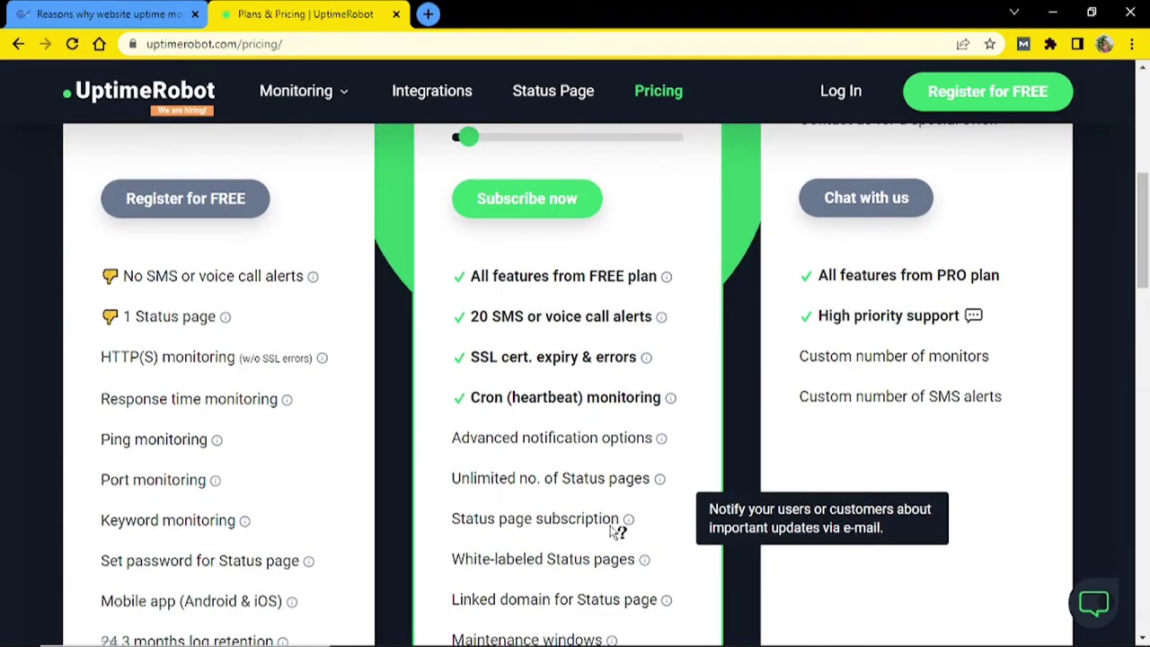
scroll(614, 534, down, 1)
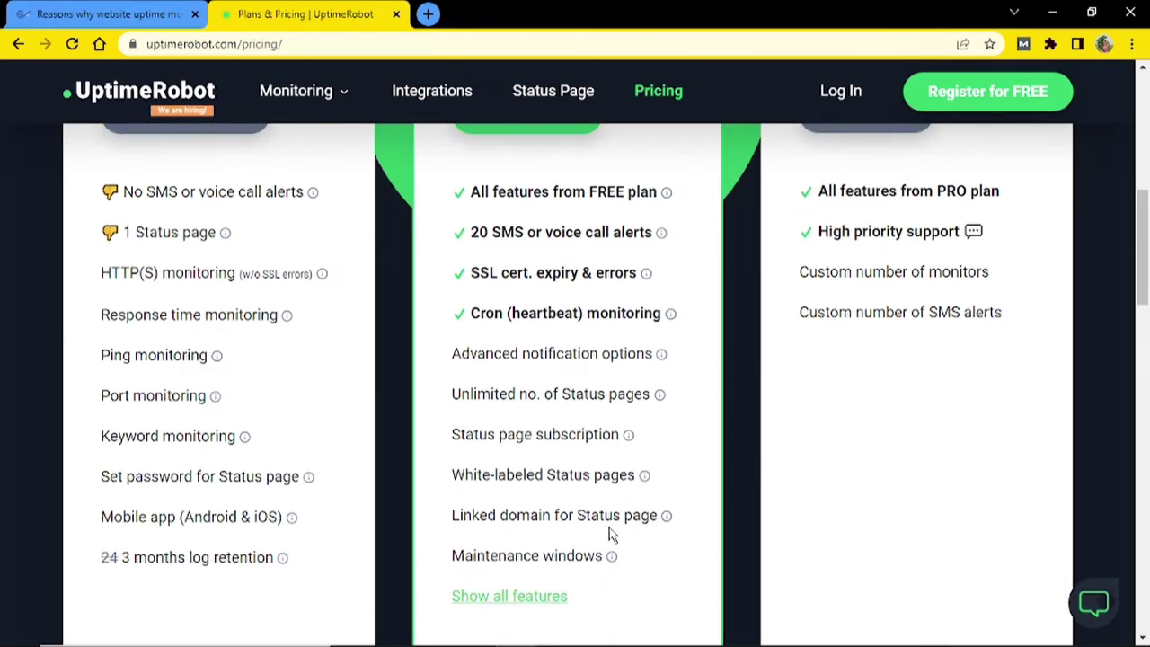
scroll(611, 468, down, 1)
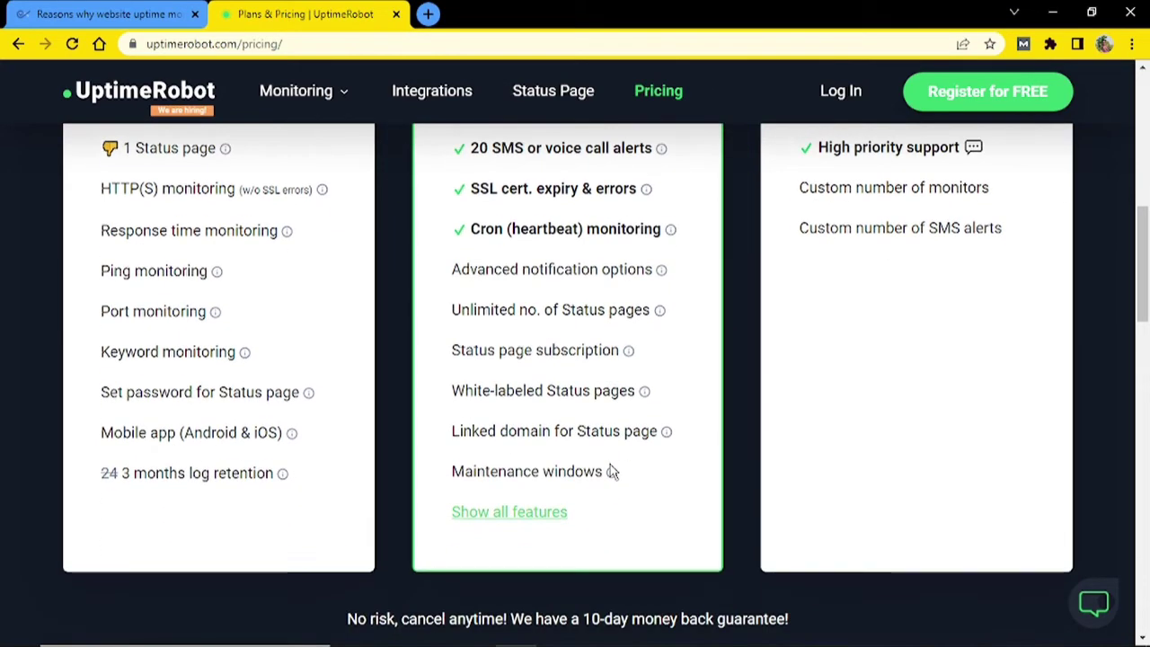
scroll(613, 473, up, 3)
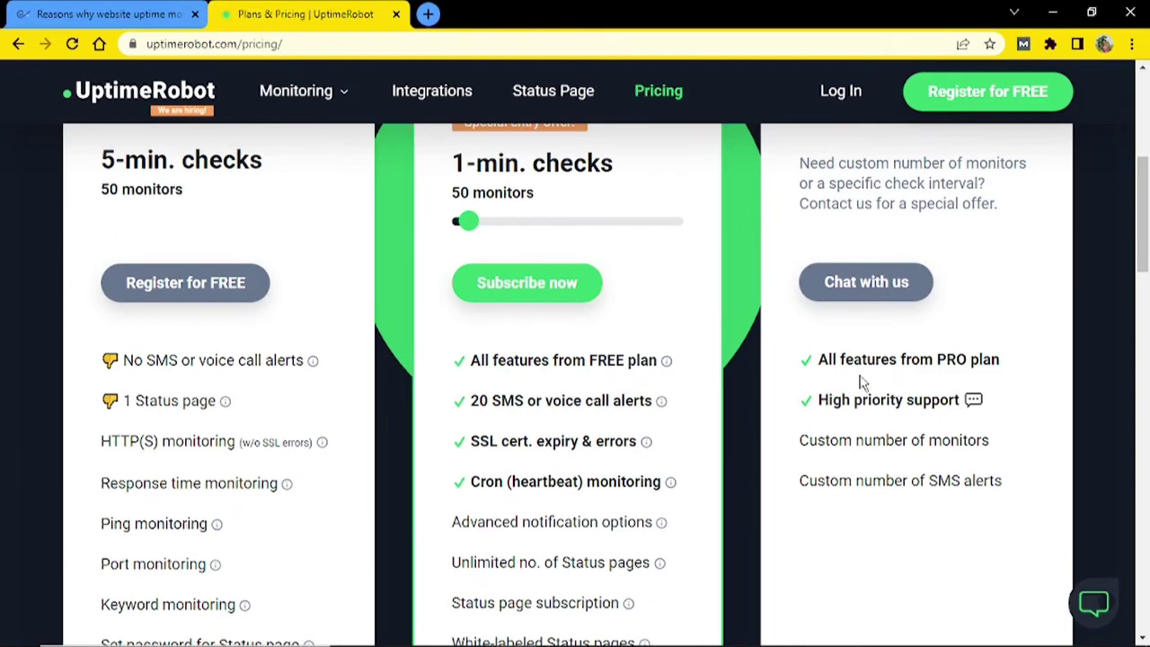
scroll(865, 360, up, 4)
scroll(870, 413, down, 3)
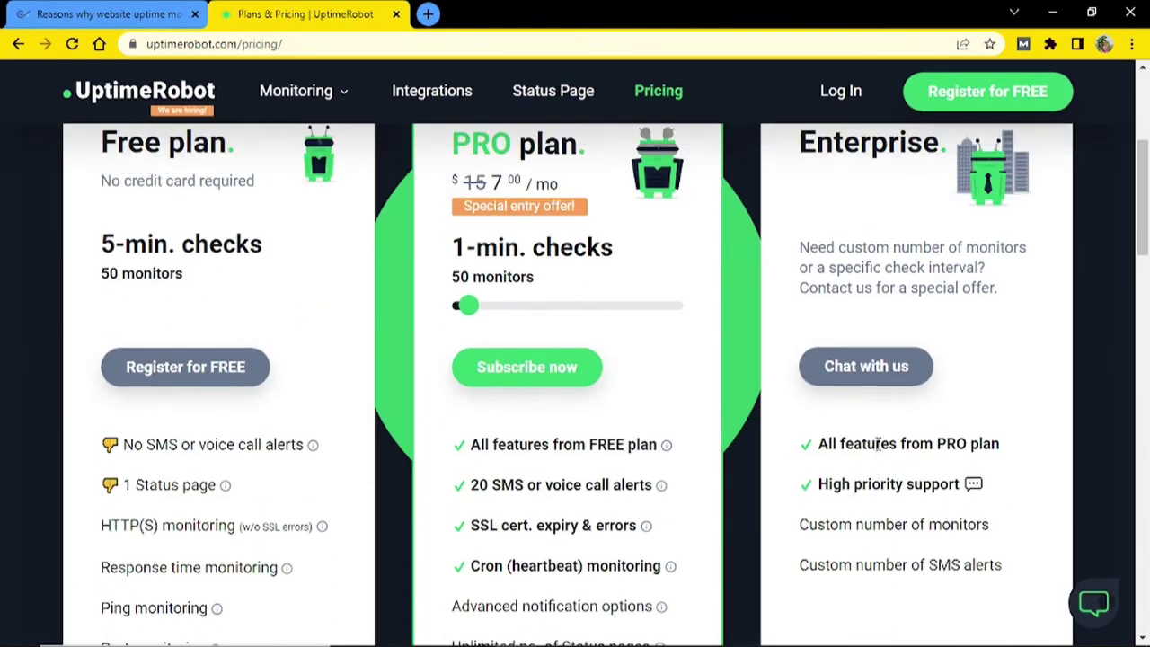
scroll(881, 441, down, 1)
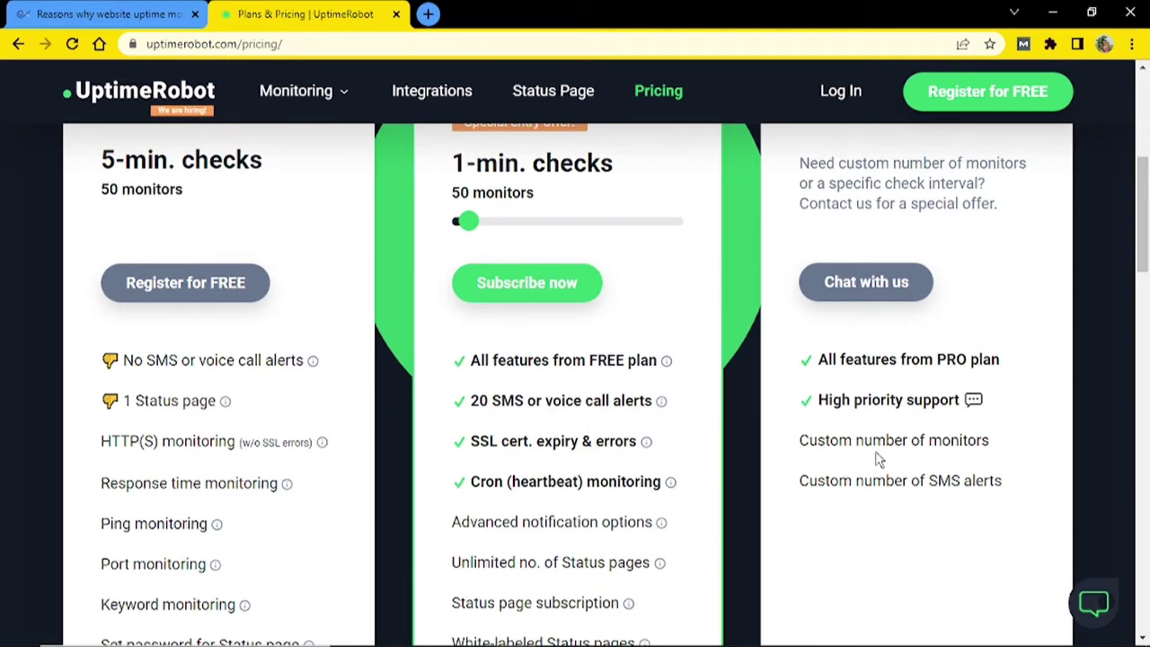
scroll(560, 458, up, 3)
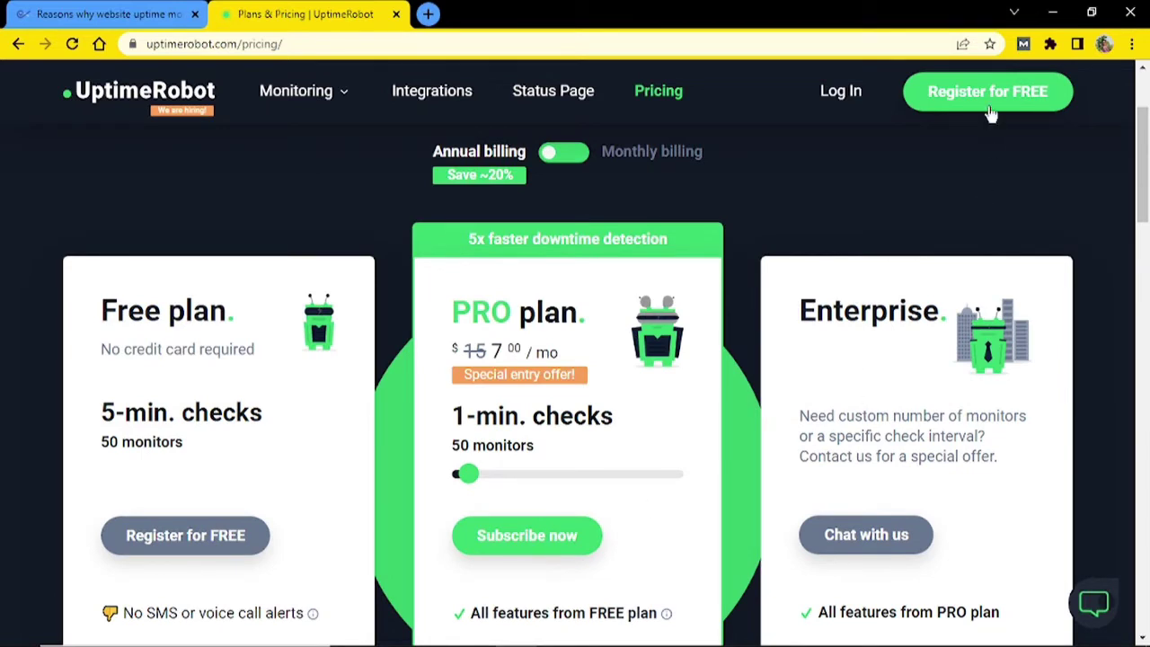
- Submit the free registration form with an e-mail and password, dismissing Chrome's save-password prompt
click(991, 93)
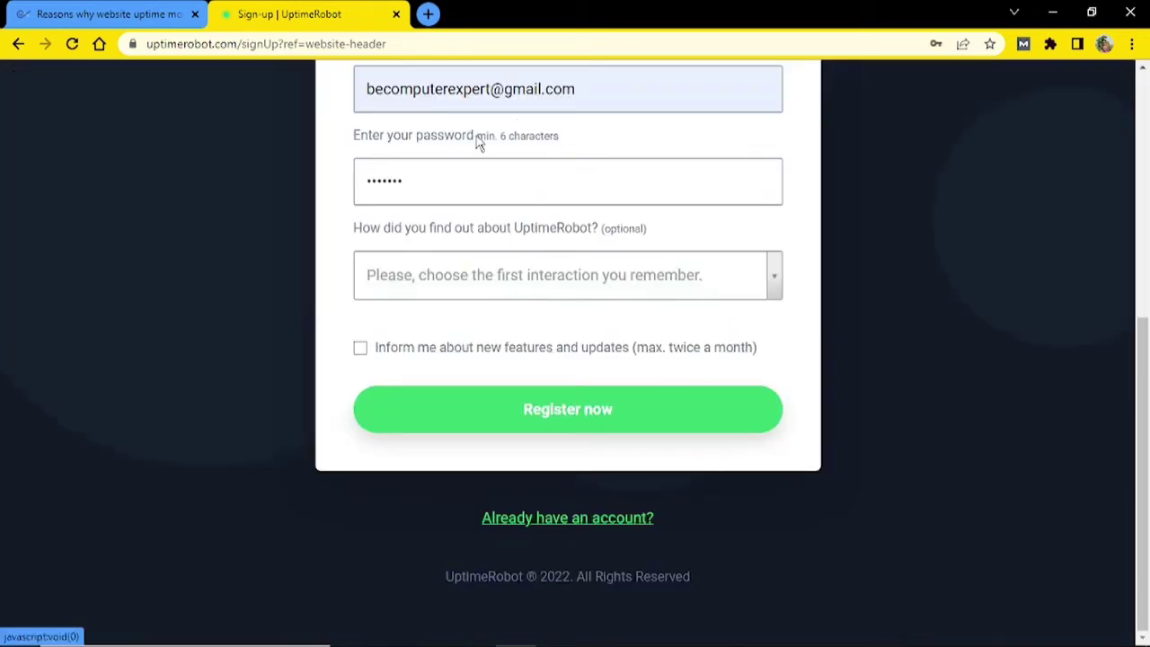
click(484, 416)
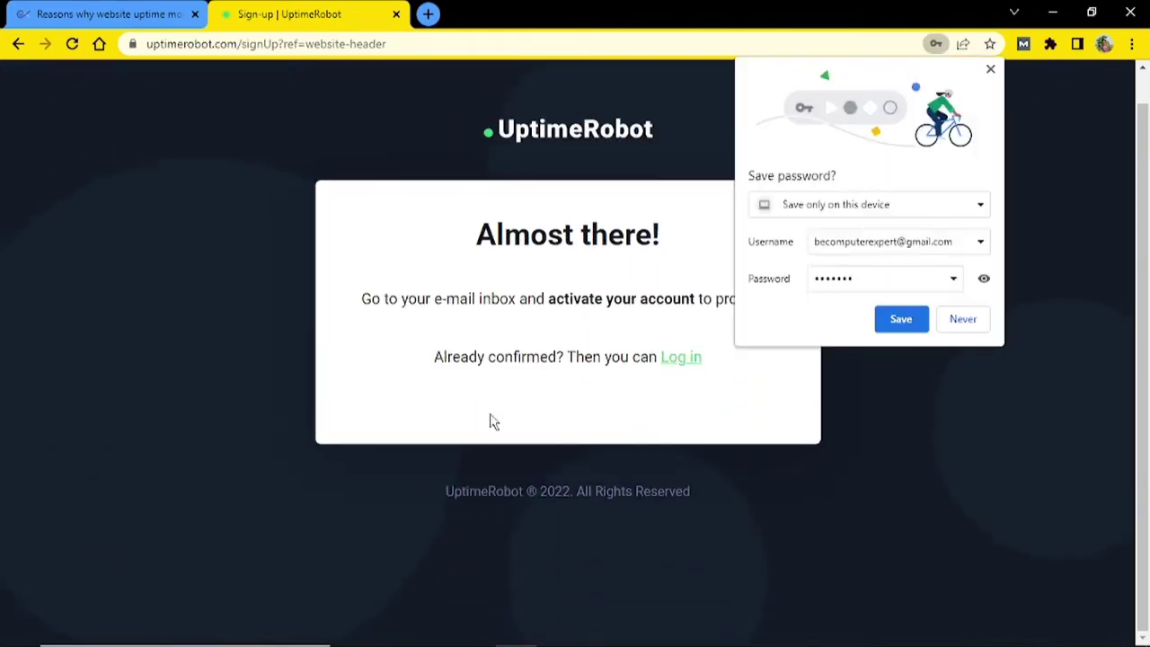
click(990, 70)
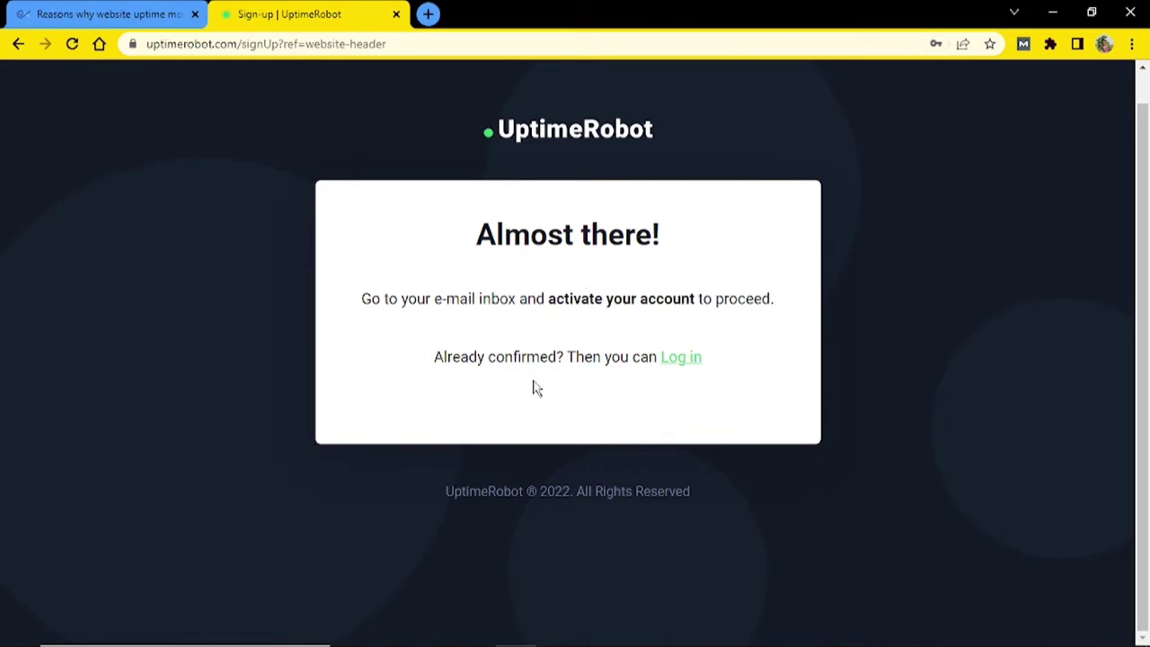
- Follow the 'Log in' link on the 'Almost there!' page to reach the empty dashboard
triple_click(430, 299)
double_click(620, 302)
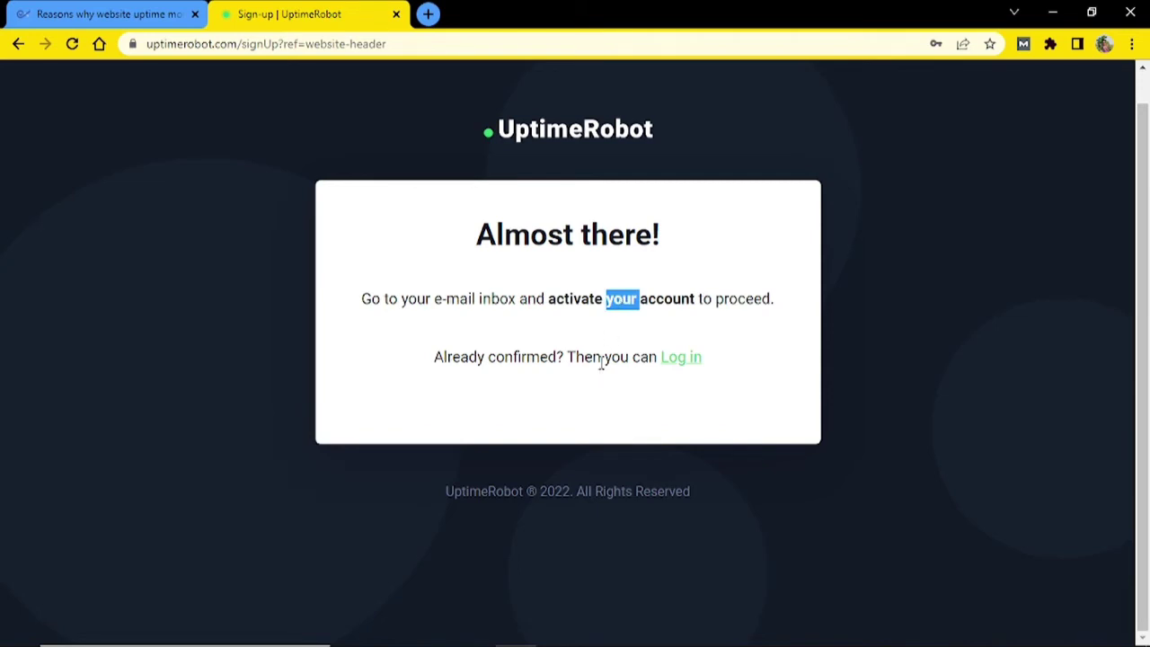
click(677, 360)
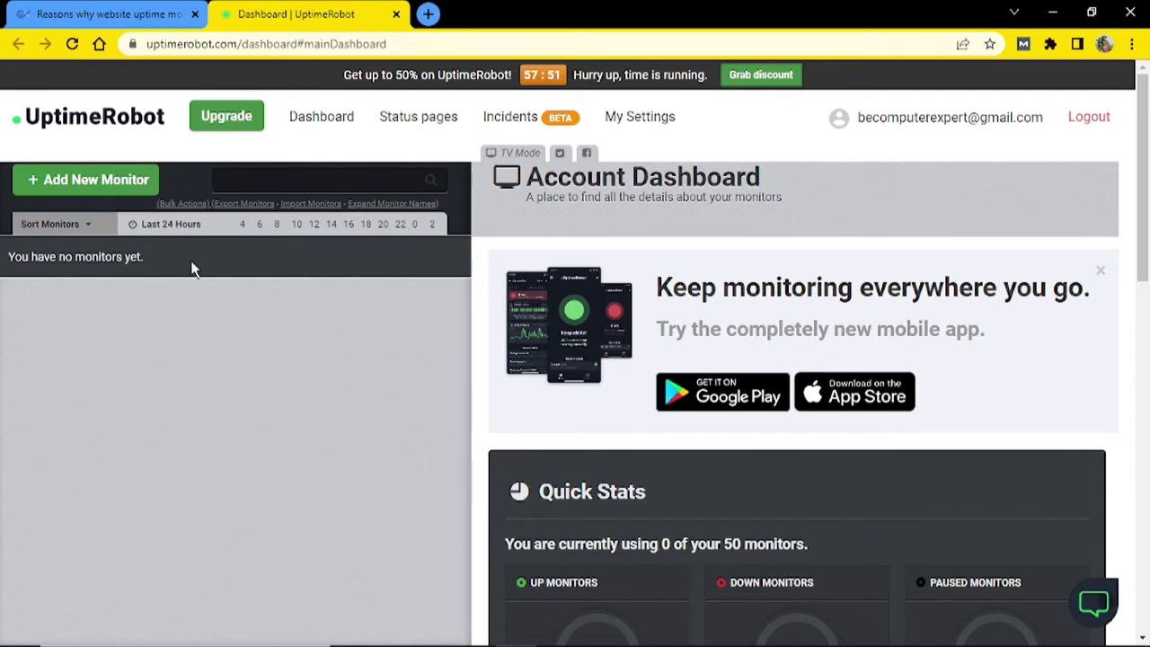
- Start a new monitor and choose HTTP(s) as its Monitor Type
click(94, 180)
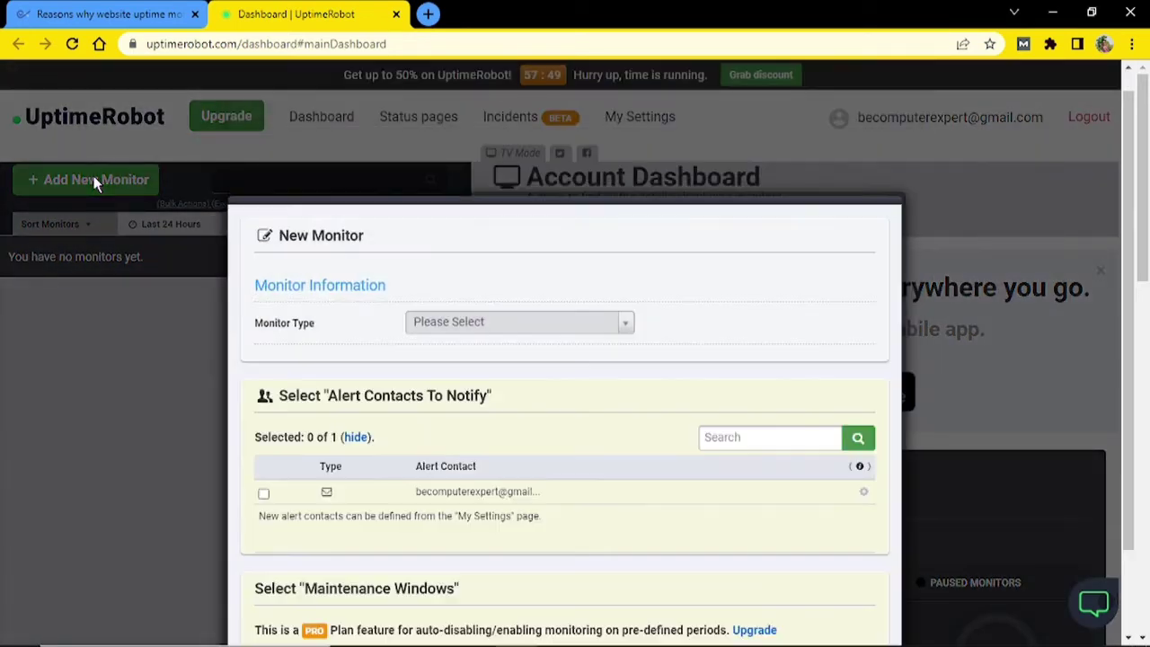
scroll(431, 295, down, 1)
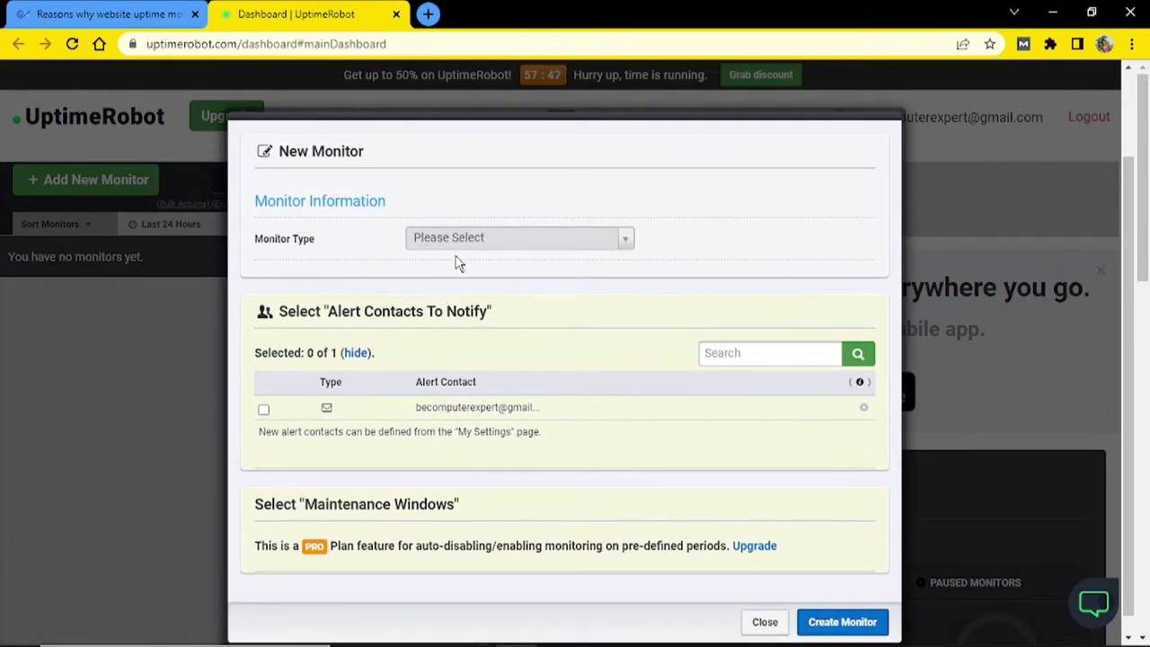
click(460, 247)
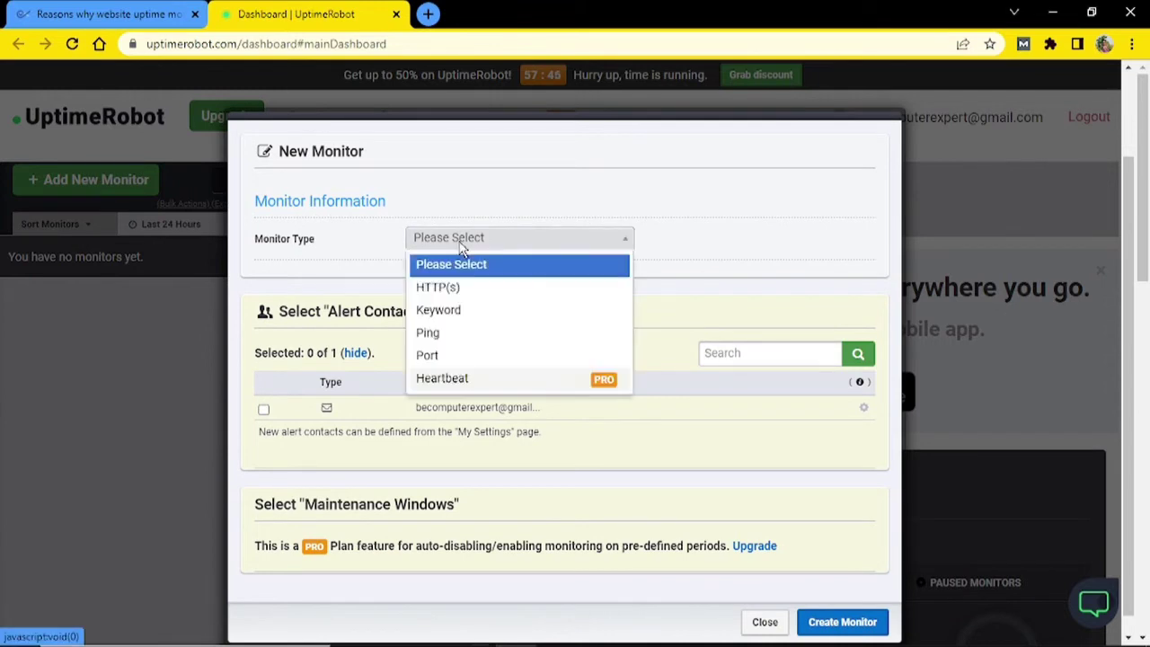
click(473, 297)
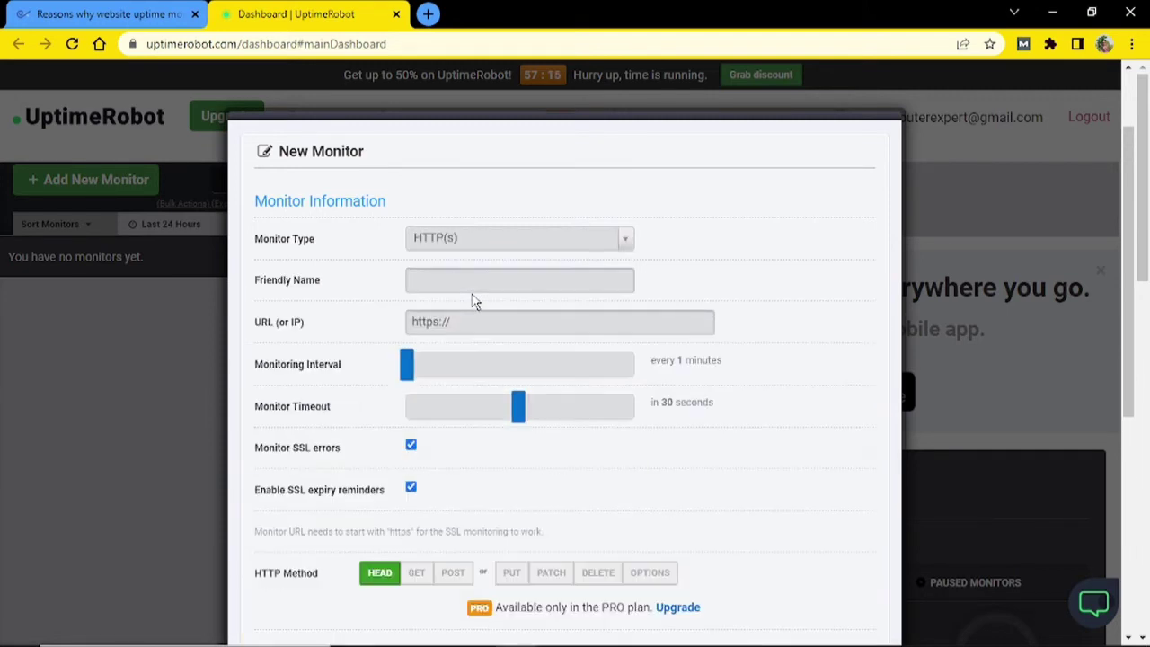
- Name the monitor DEMO and enter readhoknow.com as its URL
click(473, 279)
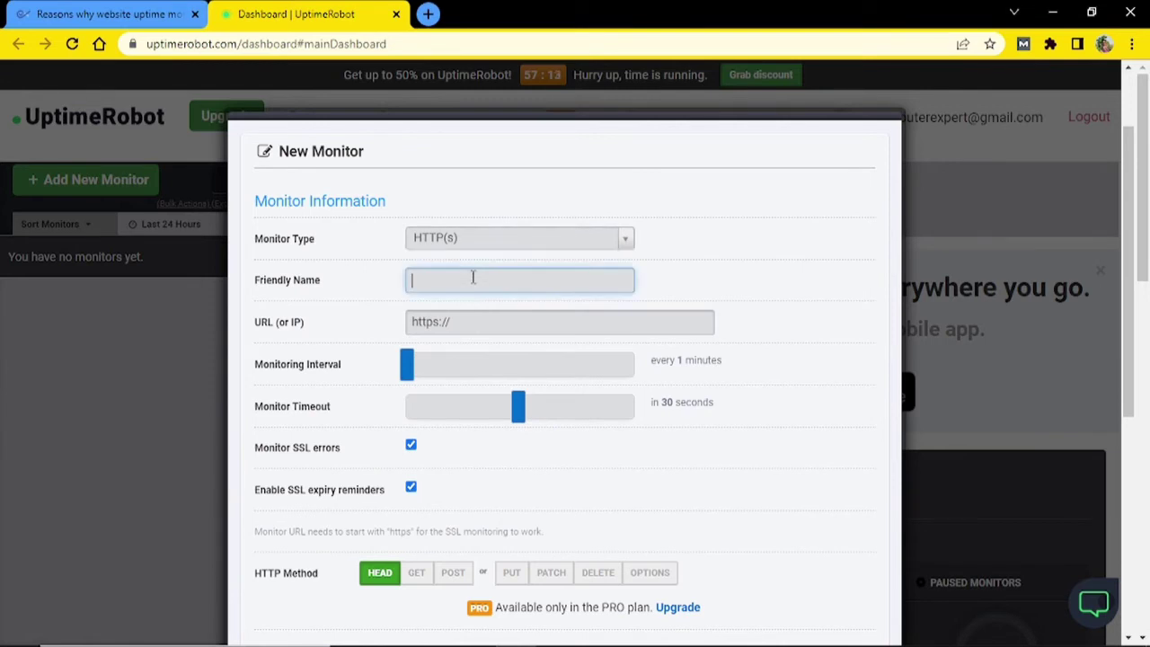
text(DEMO)
click(479, 317)
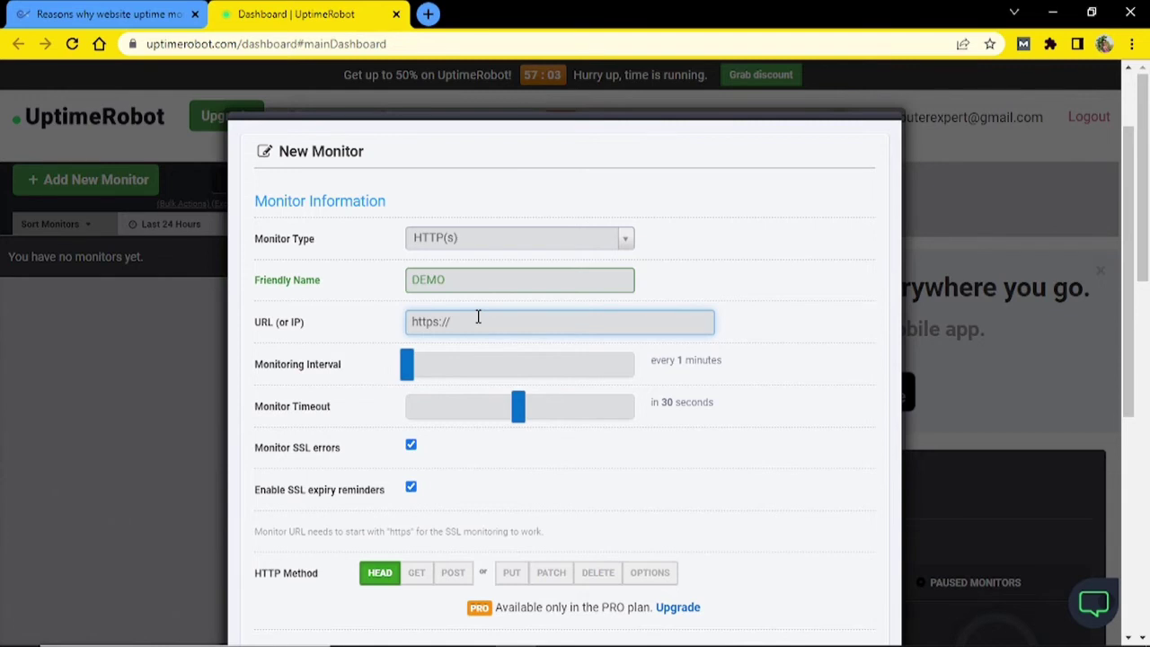
text(read)
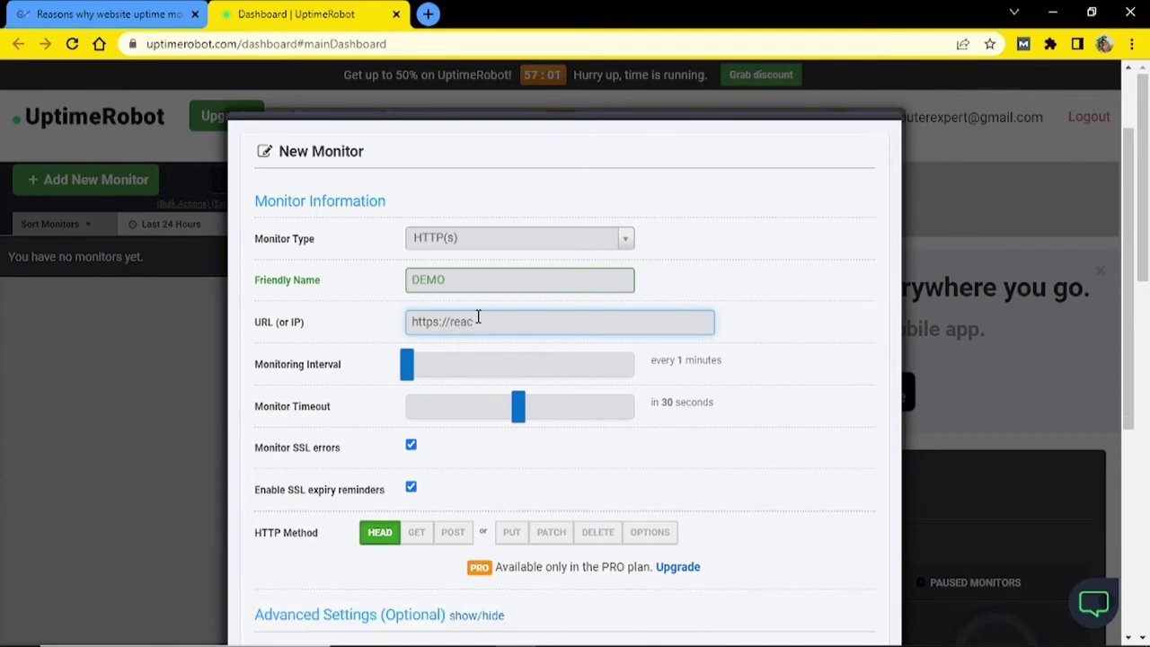
text(hoknow.com)
- Set the monitoring interval to 4 minutes and select the account's e-mail alert contact
drag(406, 365, 443, 366)
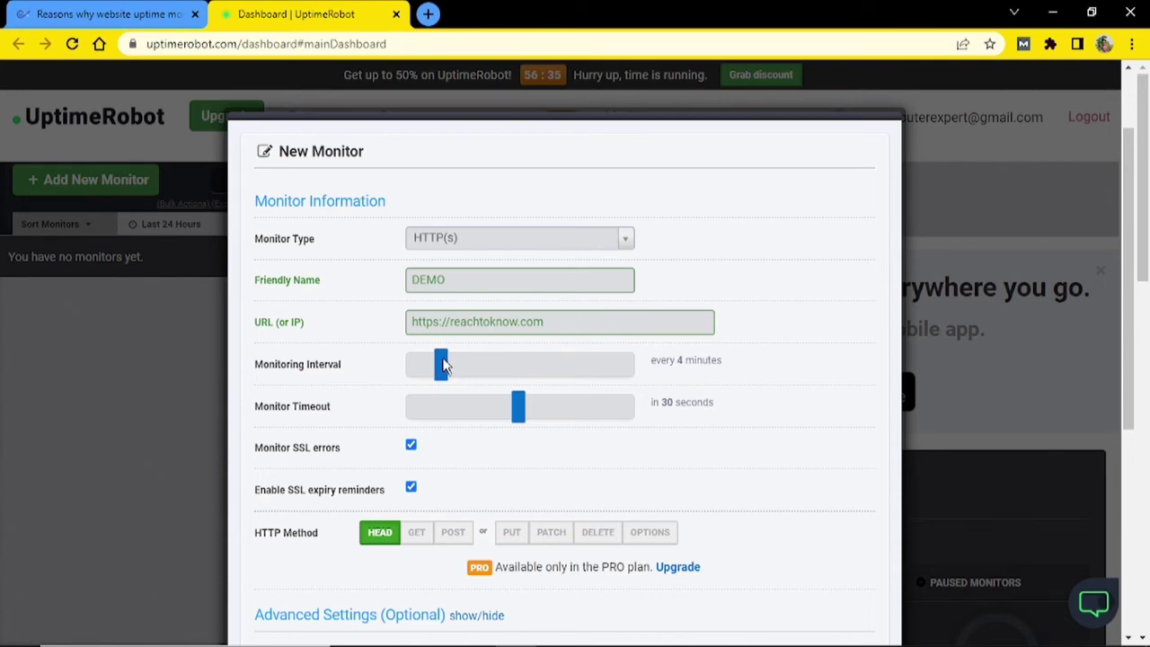
scroll(525, 445, down, 2)
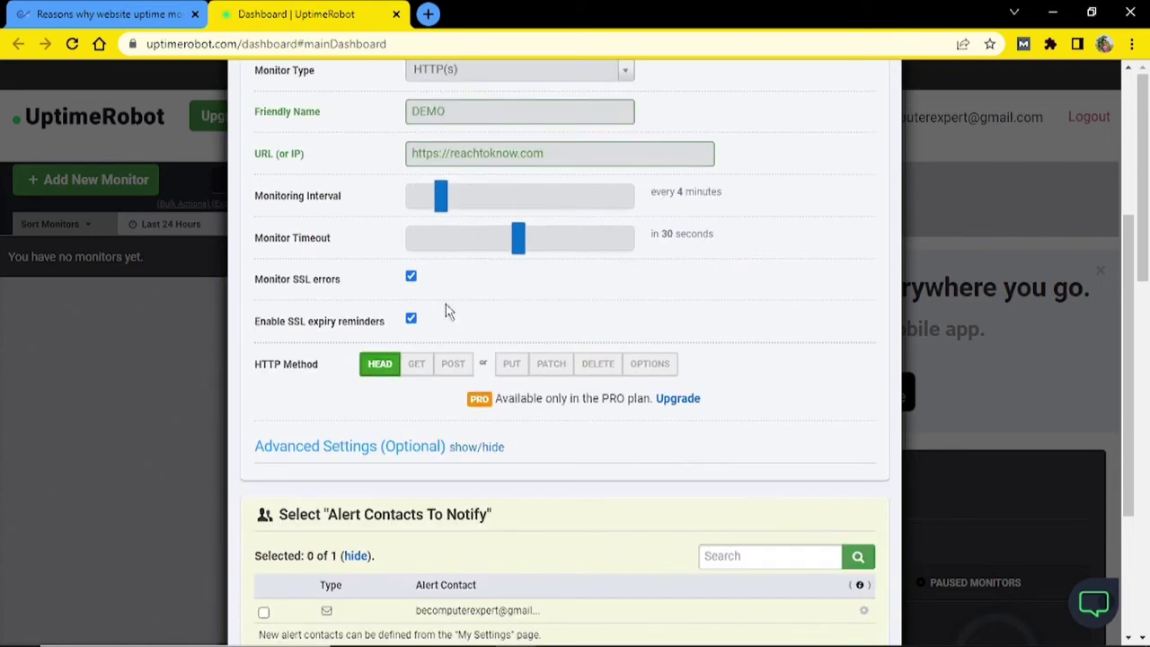
scroll(536, 318, down, 2)
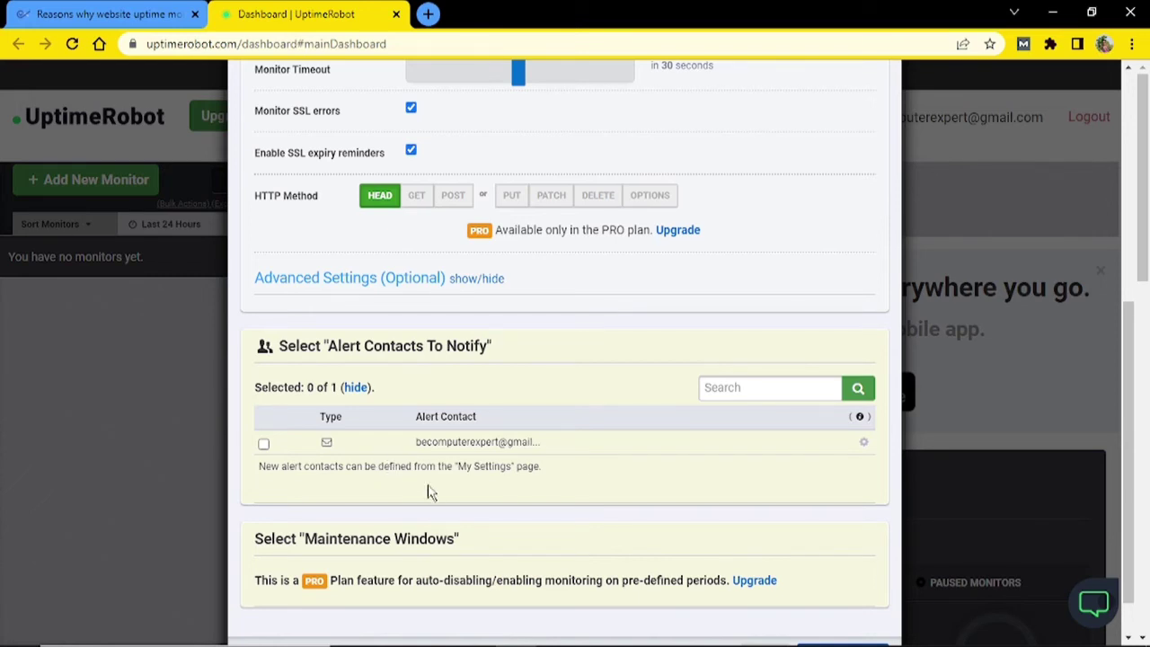
click(264, 445)
- Create the DEMO monitor on the free plan, then go to the new monitor's view
scroll(444, 441, down, 1)
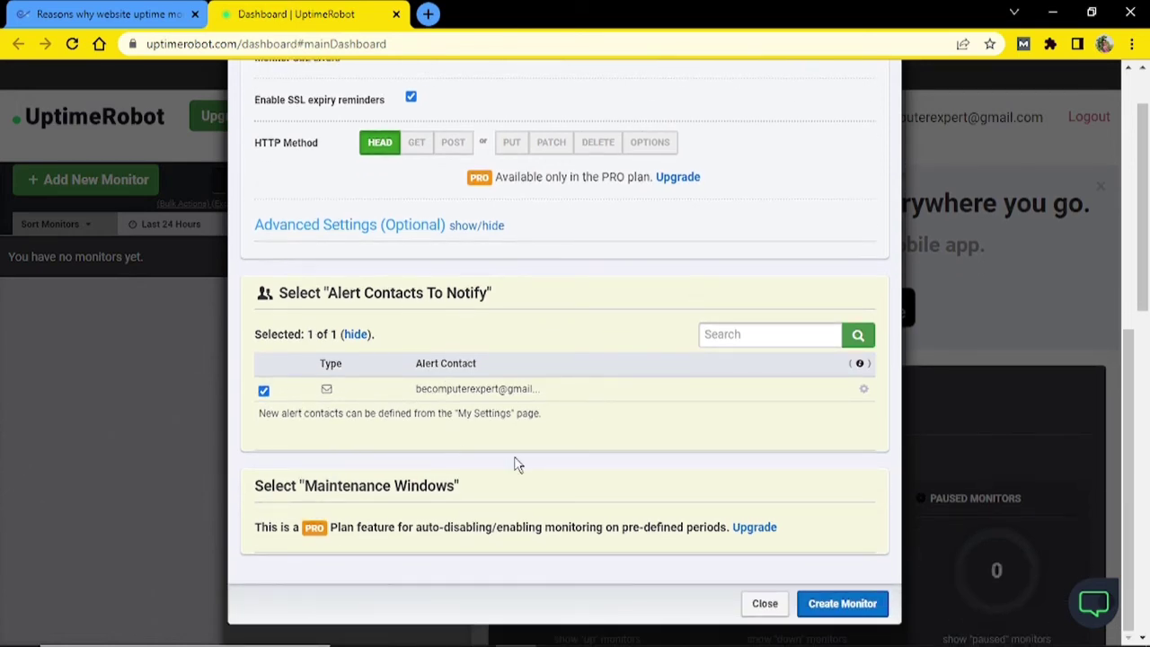
click(855, 604)
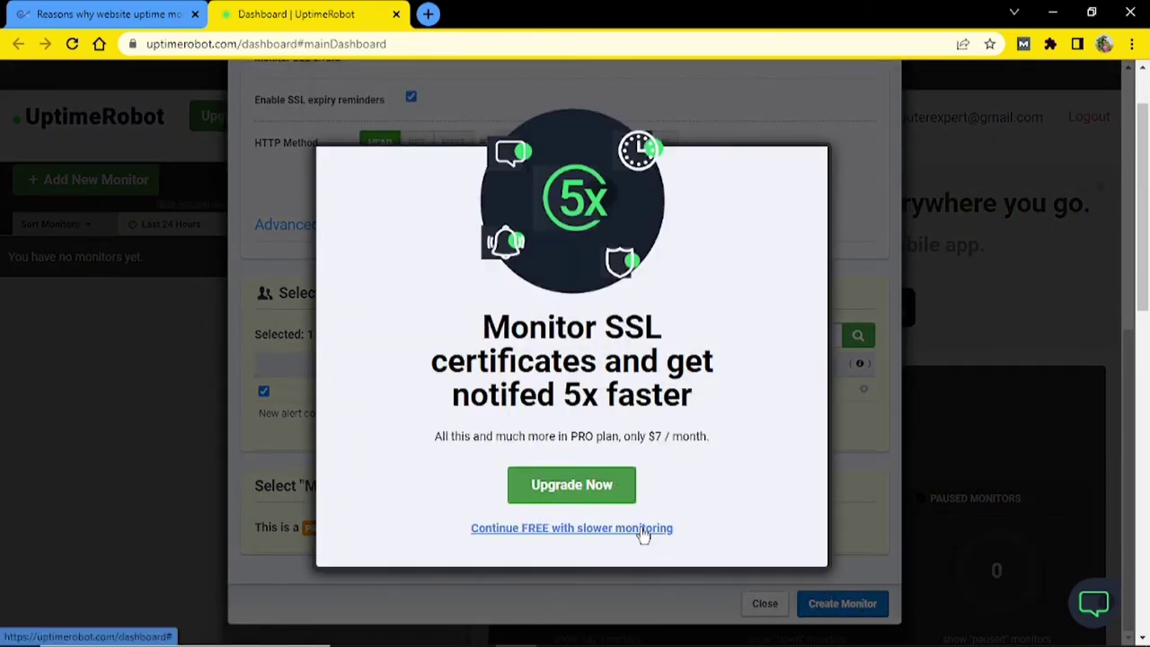
click(642, 531)
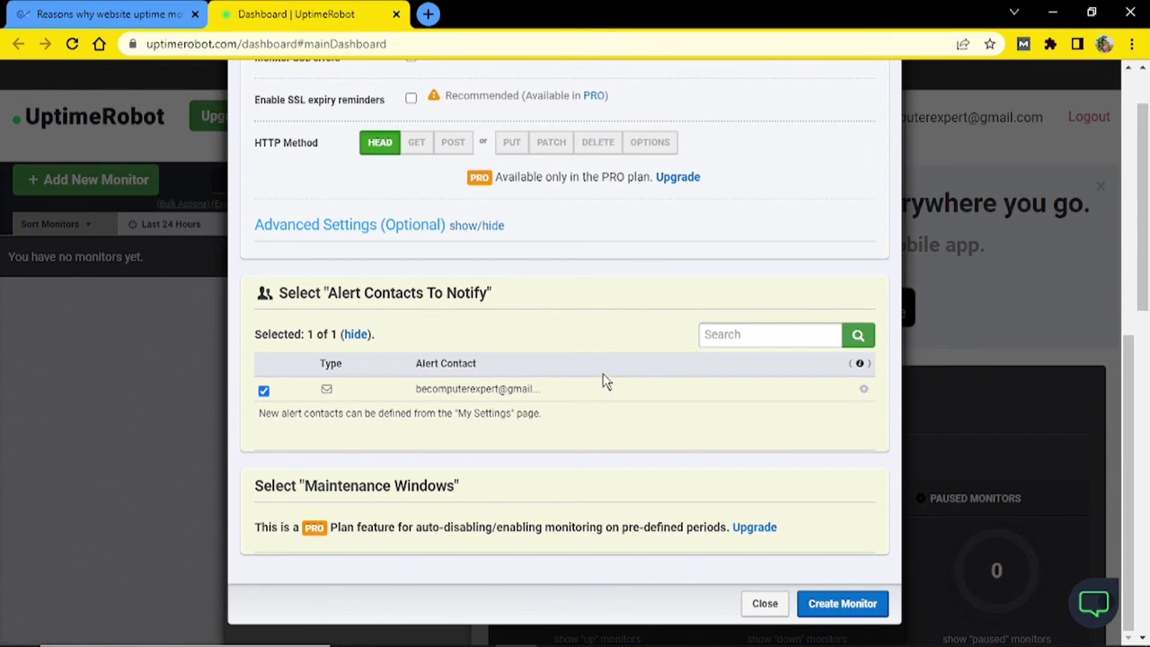
click(858, 604)
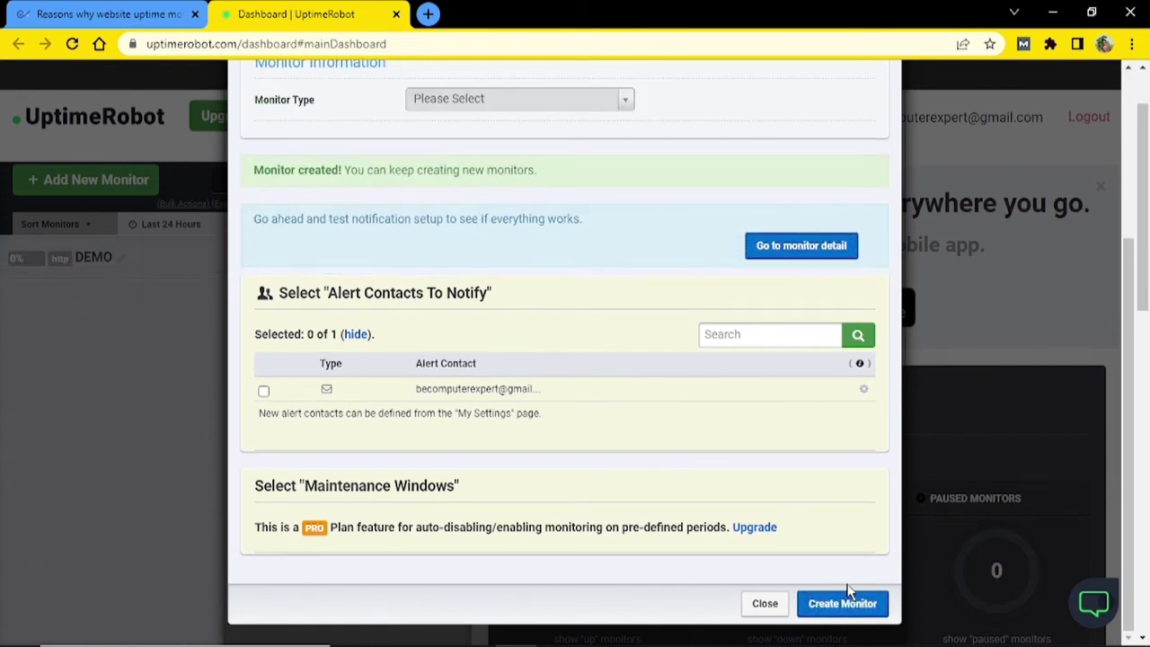
scroll(668, 398, up, 2)
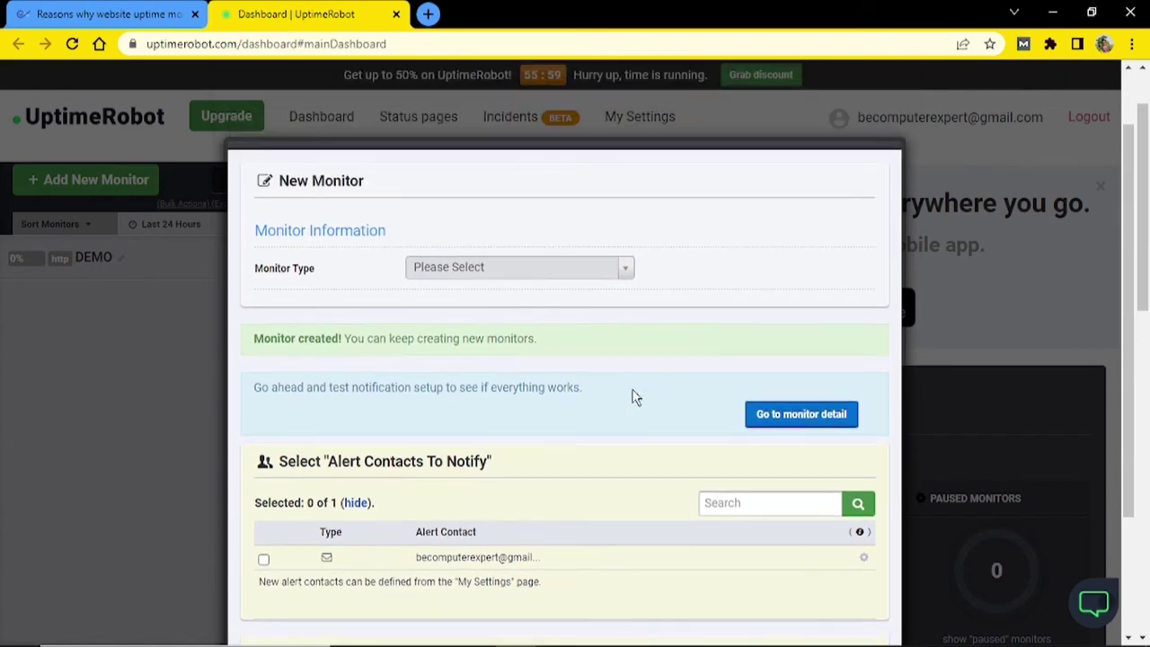
triple_click(309, 338)
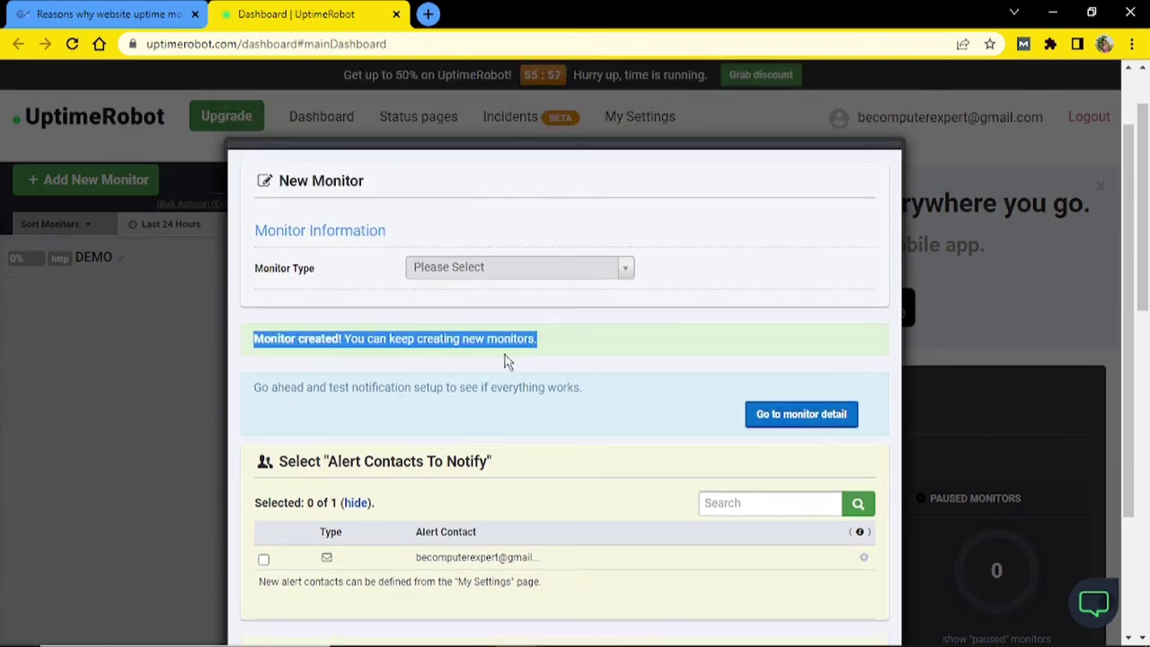
scroll(636, 354, down, 1)
click(765, 335)
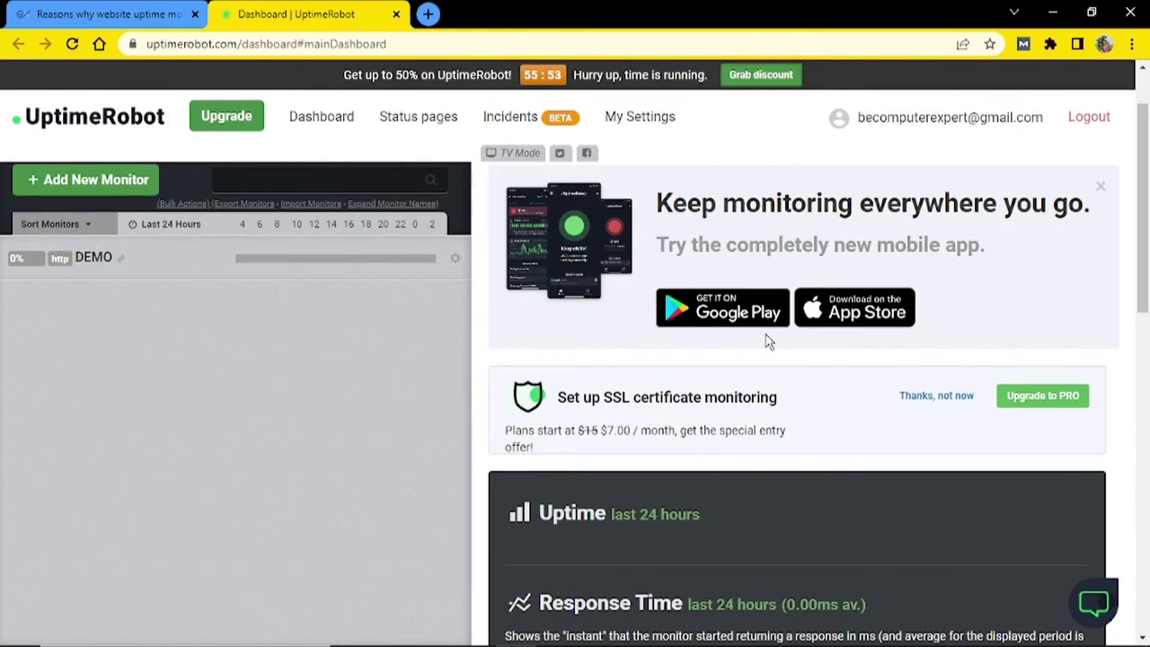
- Open DEMO's details and scroll through its Response Time, Current Status and Uptime panels
click(86, 260)
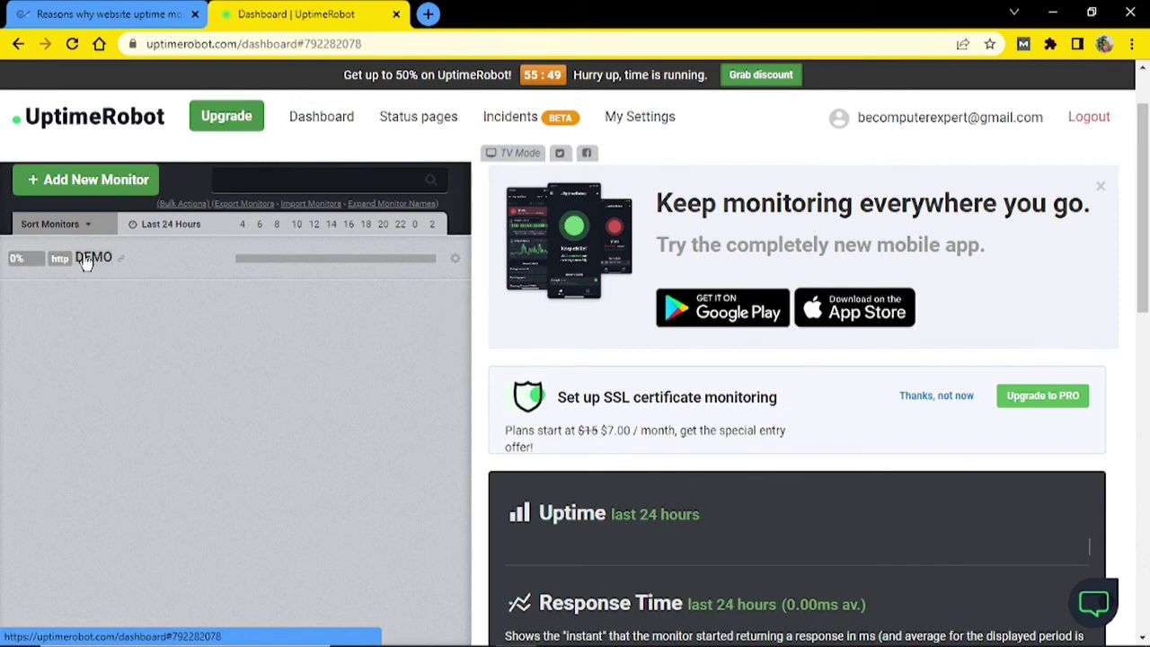
scroll(280, 354, down, 5)
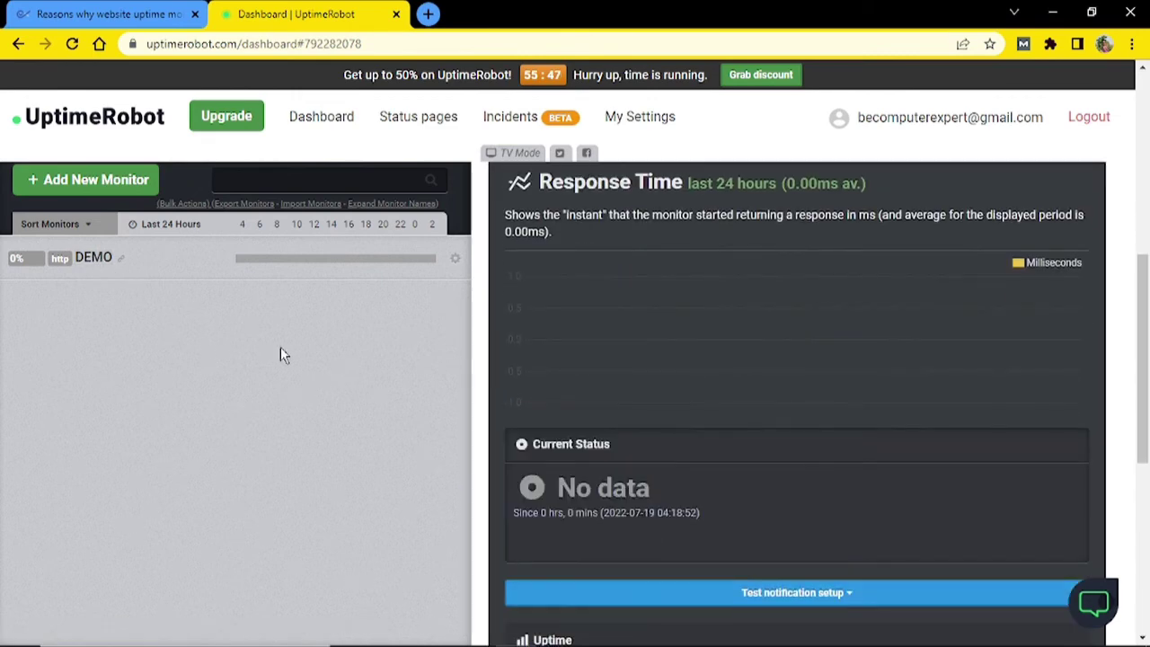
scroll(281, 354, up, 3)
scroll(281, 349, down, 2)
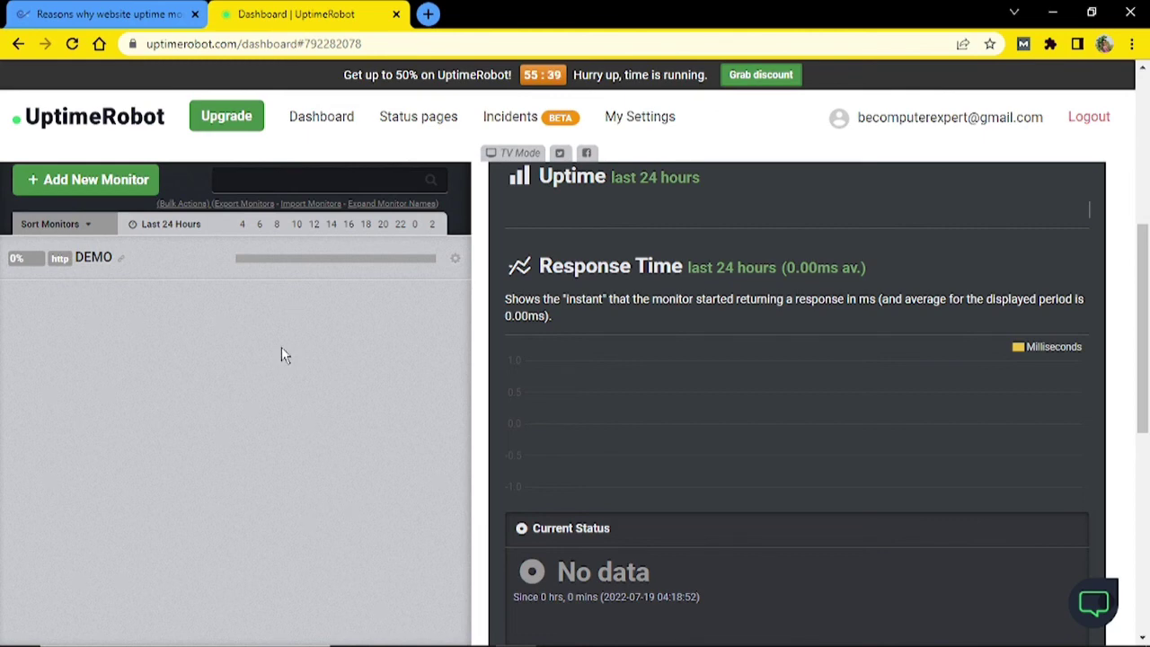
scroll(281, 356, down, 3)
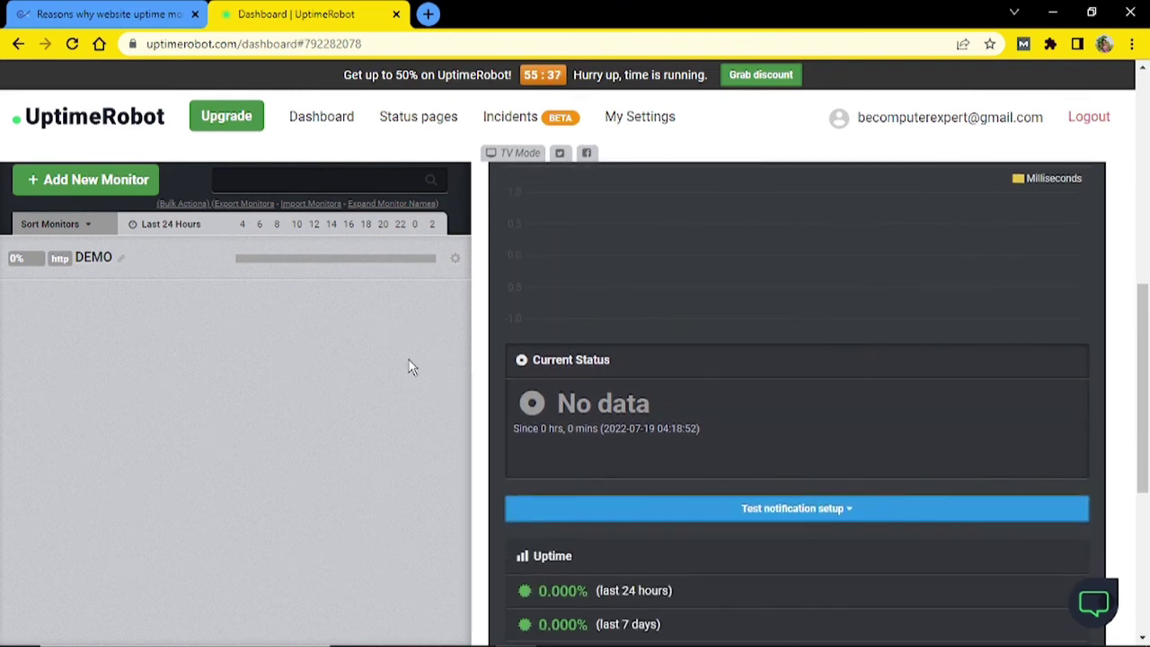